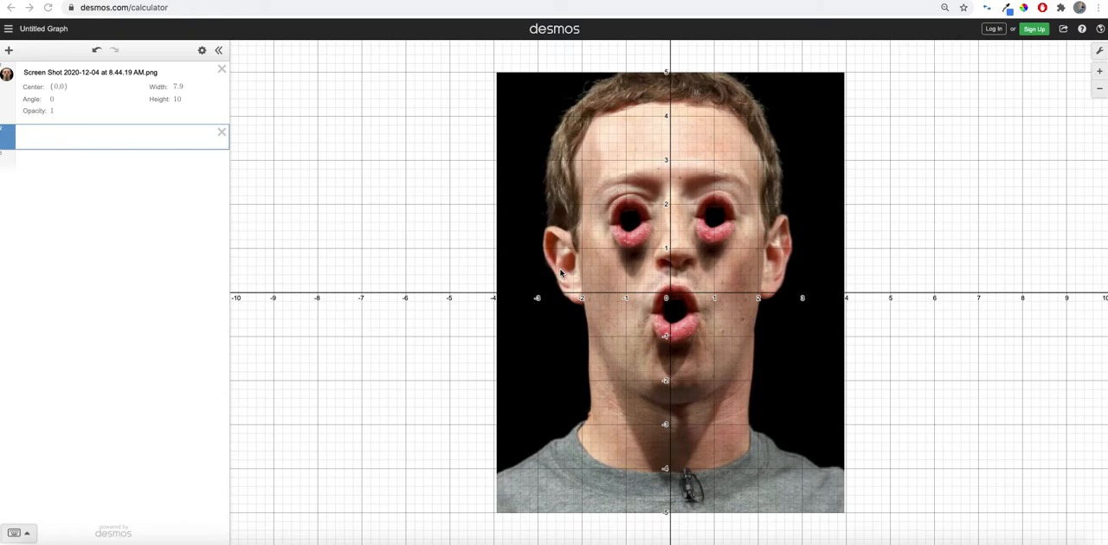
- Graph the downward parabola −(x)² as a new expression, with the x in parentheses
left_click(162, 139)
type("-x^2")
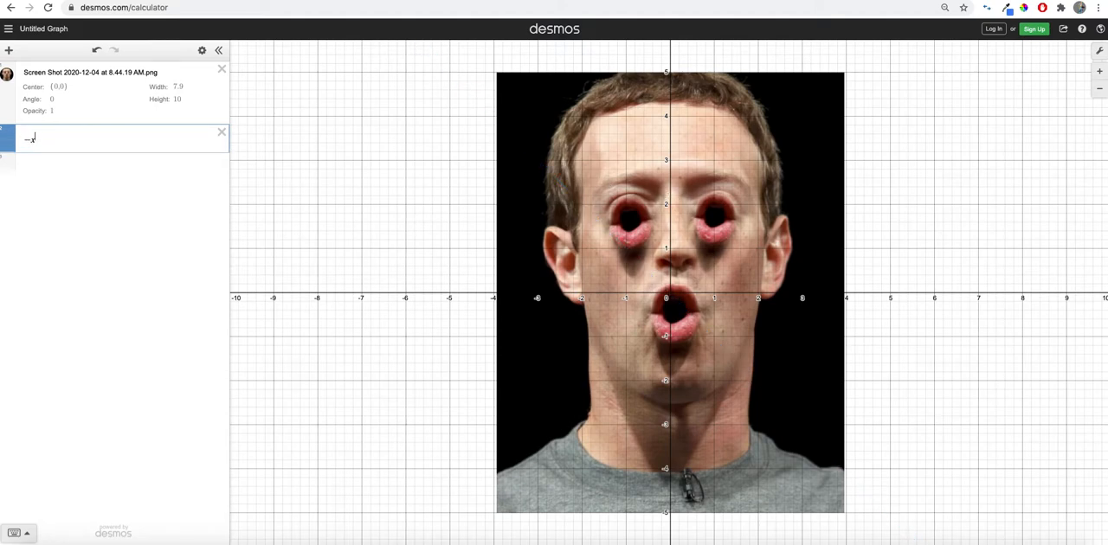
key("Left")
key("Left")
key("Left")
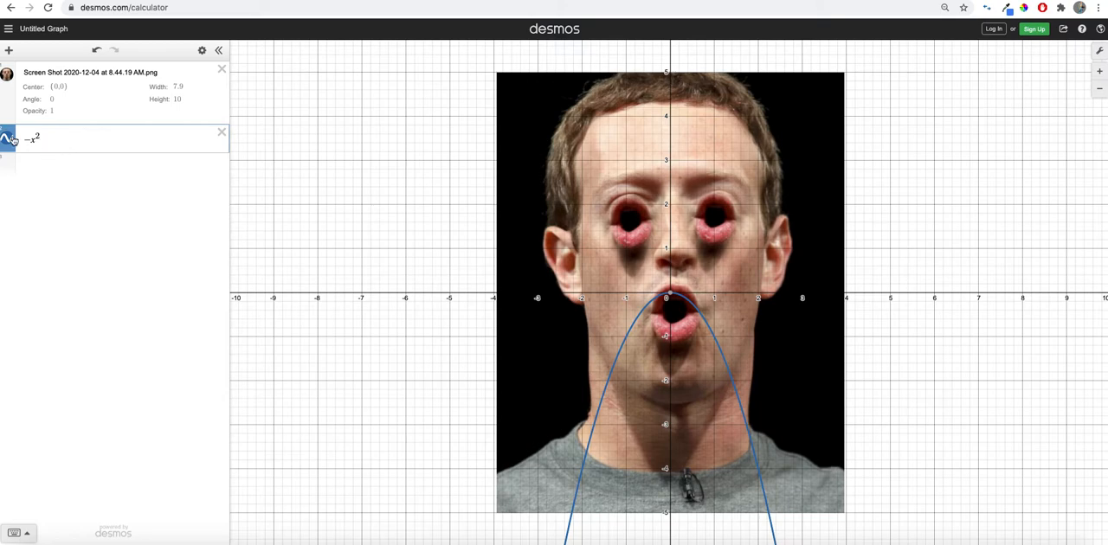
key("Right")
type("(")
key("Right")
type(")")
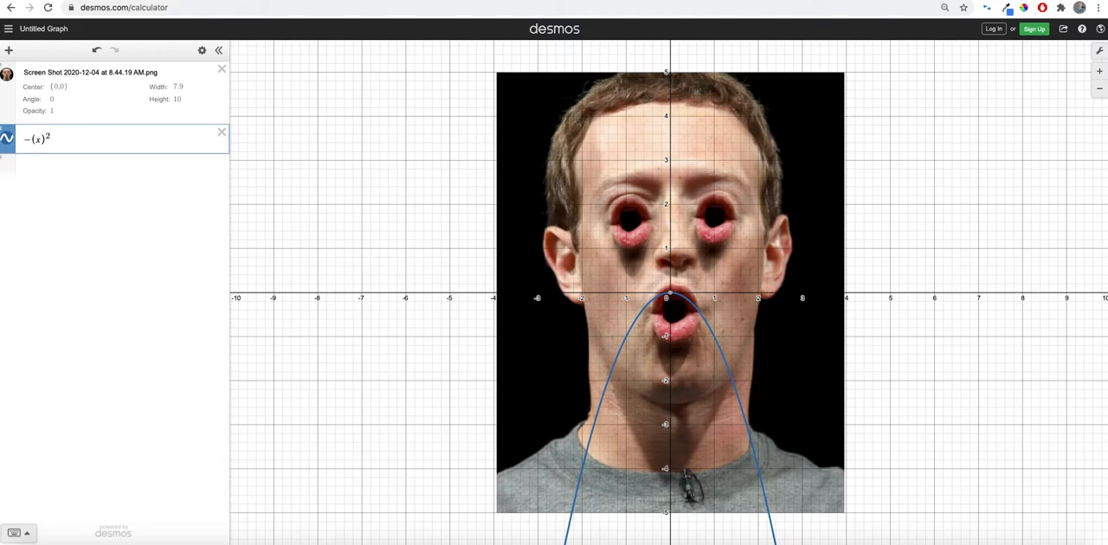
- Add a vertical shift to the parabola, trying 2.2 and 3 before settling on 2.5
key("Right")
type("+ ")
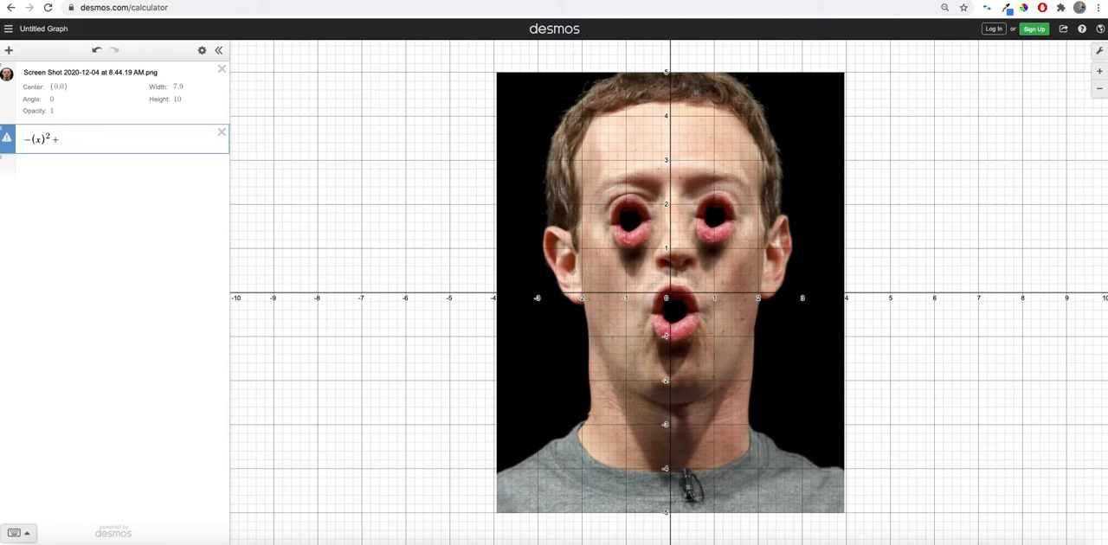
type("2.2")
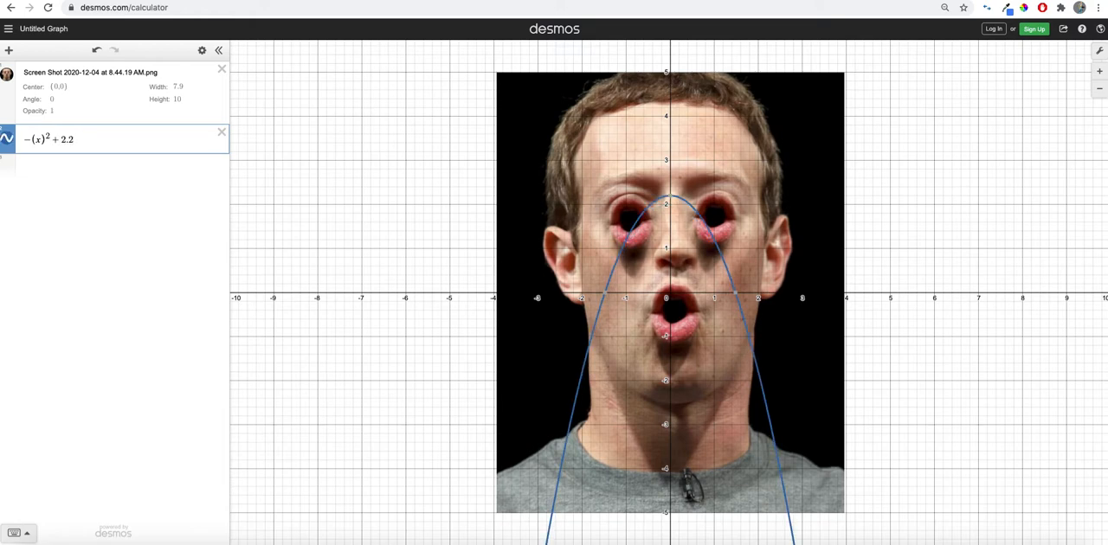
key("BackSpace")
key("BackSpace")
key("BackSpace")
type("3")
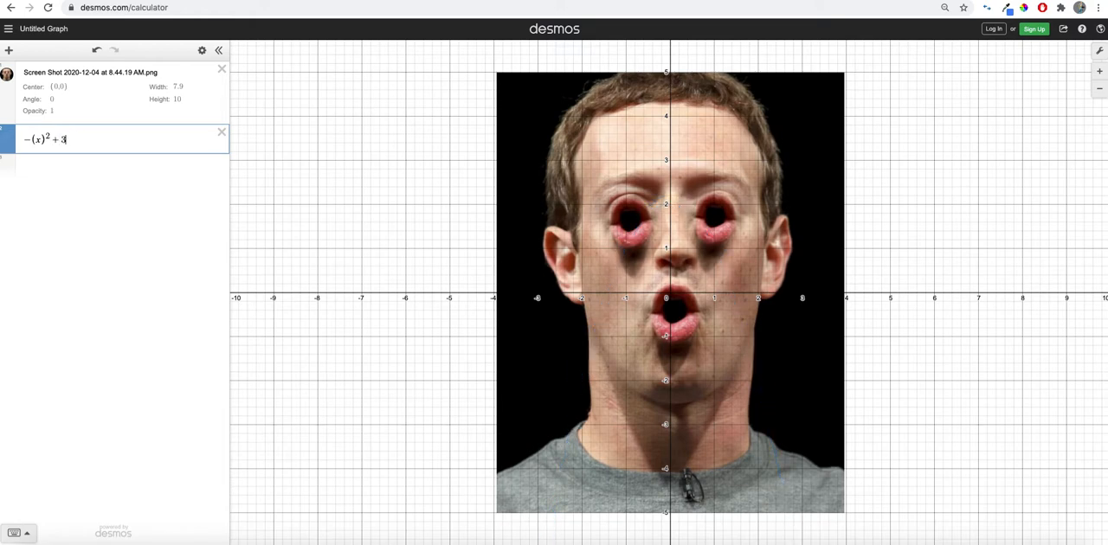
key("BackSpace")
type("2.5")
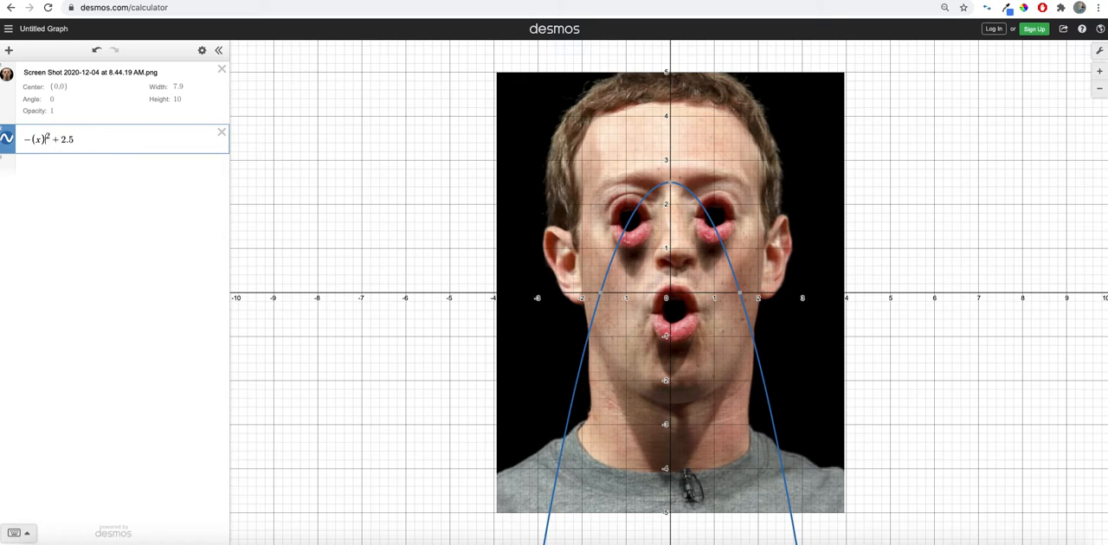
type("+1")
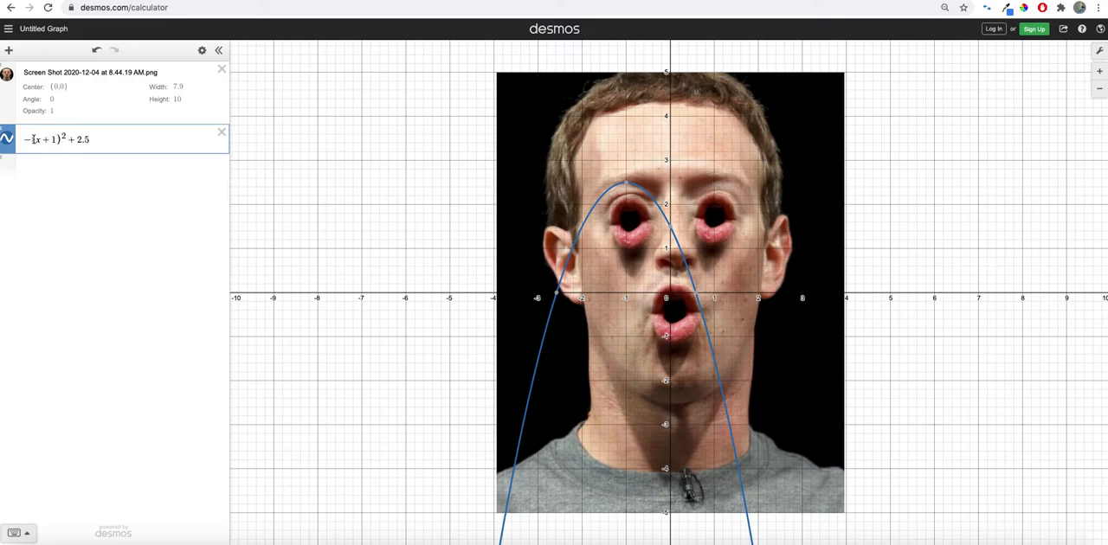
- Change the parabola to −1/2(x+1)²+2.6 to follow the eyebrow on the negative-x side of the photo
type("1/2")
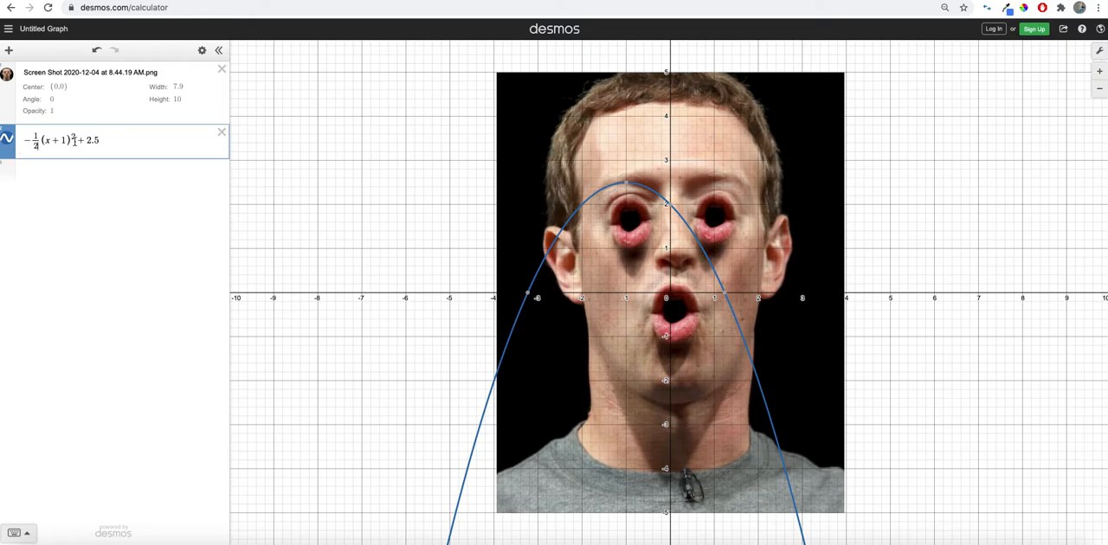
left_click(103, 141)
key("BackSpace")
type("6")
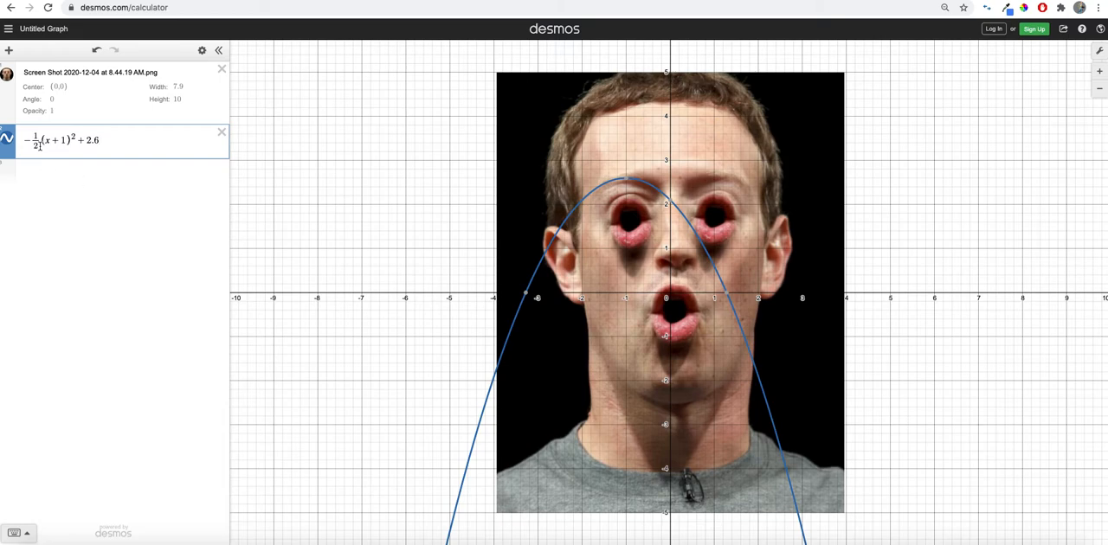
- Widen the parabola by setting the denominator of its leading fraction to 2.3, after trying values such as 2.4 and 2.5
left_click_drag(38, 144, 44, 166)
key("Left")
key("Down")
type("2.")
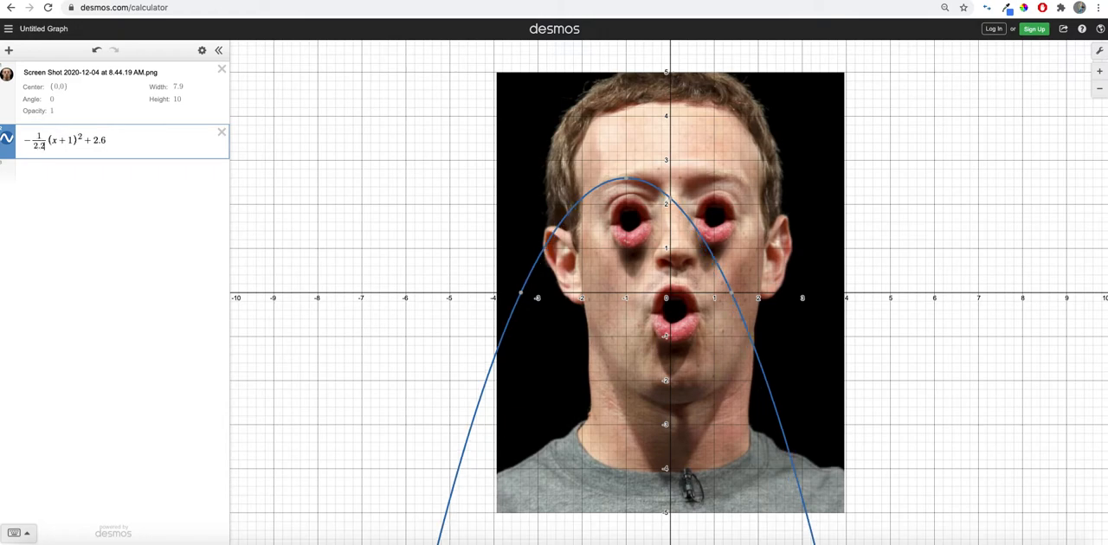
type("5")
key("BackSpace")
key("BackSpace")
type("4")
key("BackSpace")
type("5")
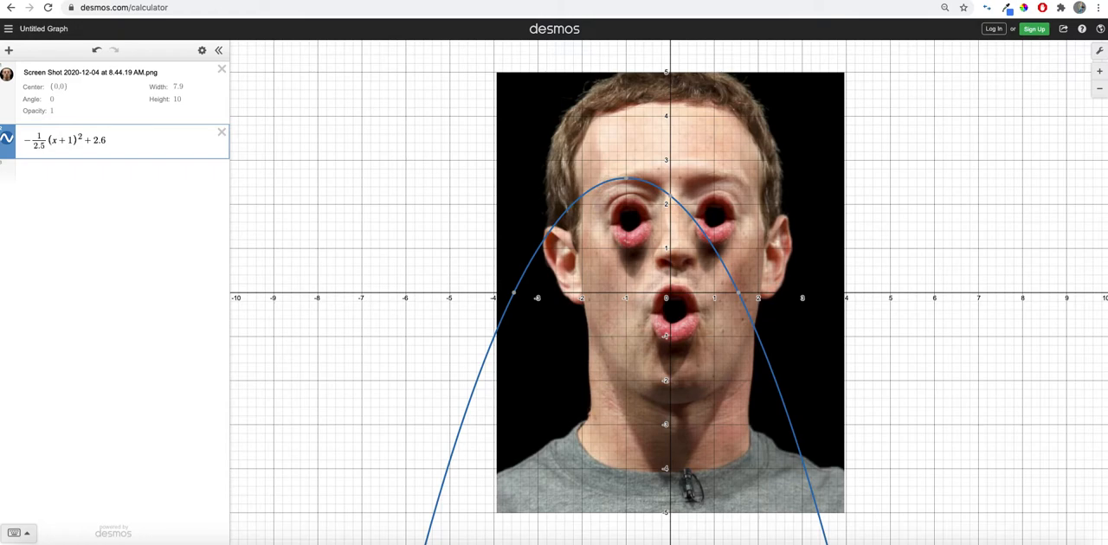
key("BackSpace")
type("4")
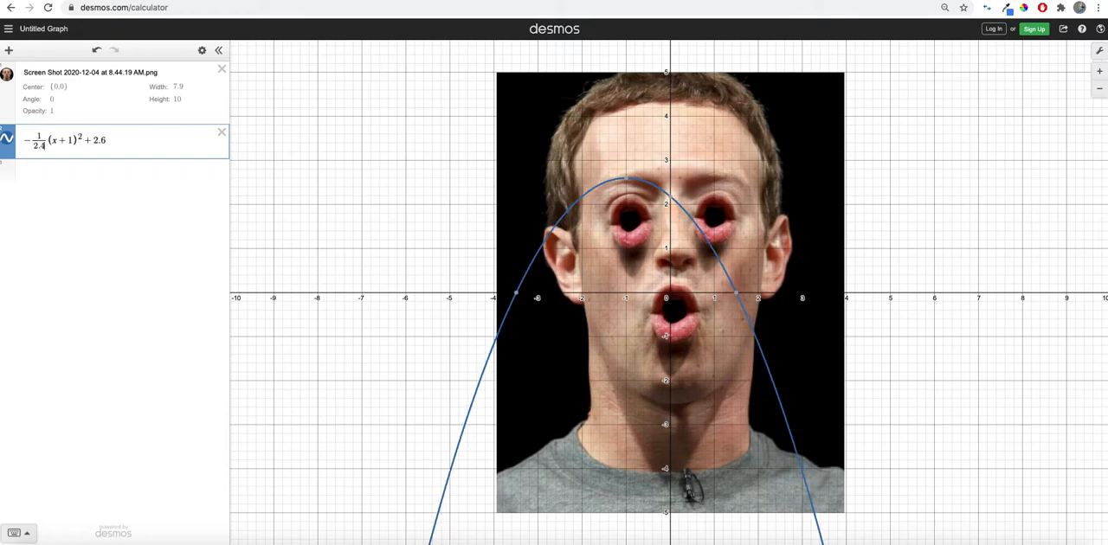
key("BackSpace")
type("3")
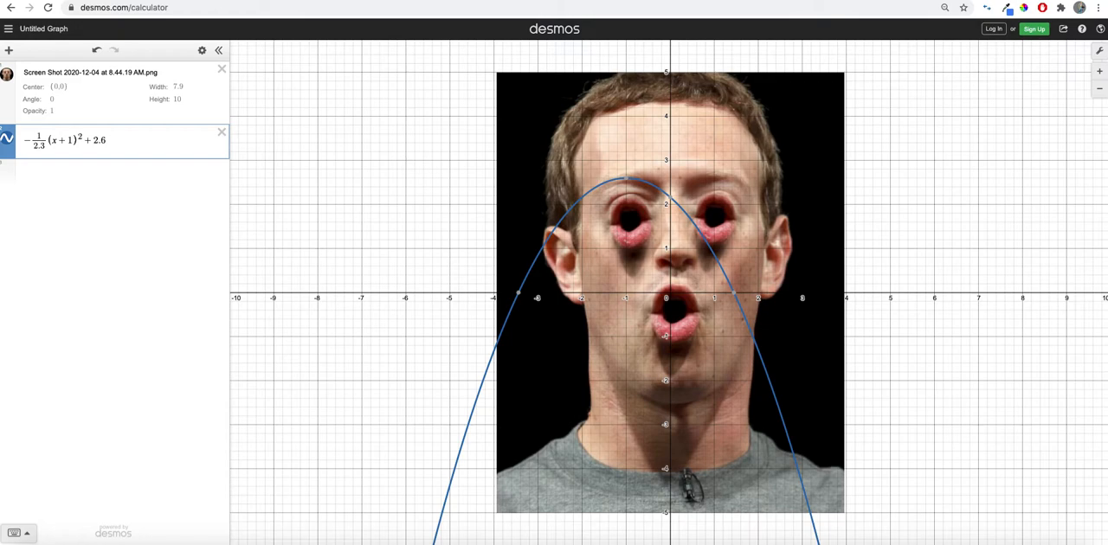
- Set the parabola's horizontal shift to .8, trying .9 first
key("BackSpace")
type(".9")
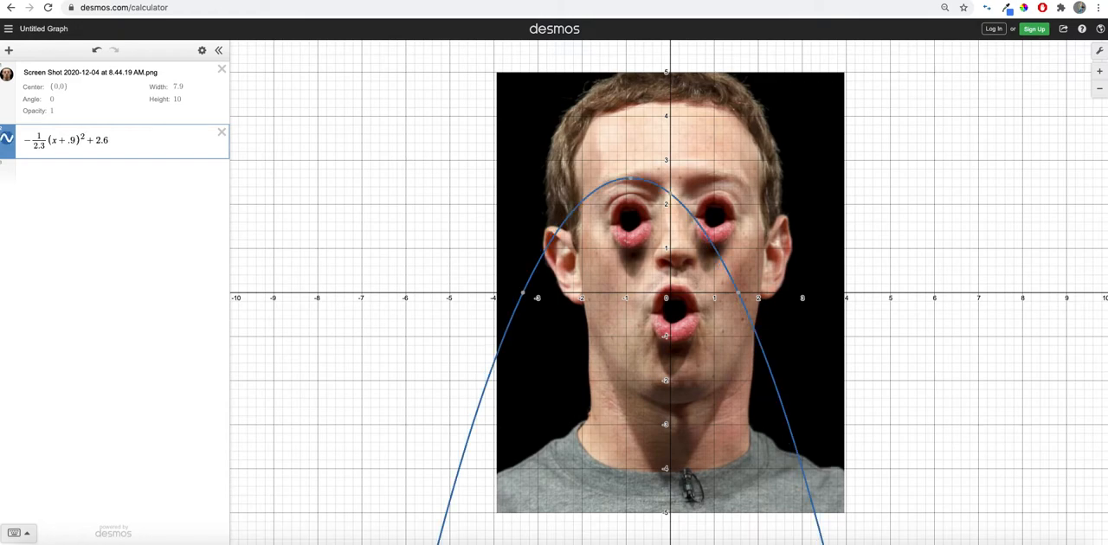
key("BackSpace")
type("8")
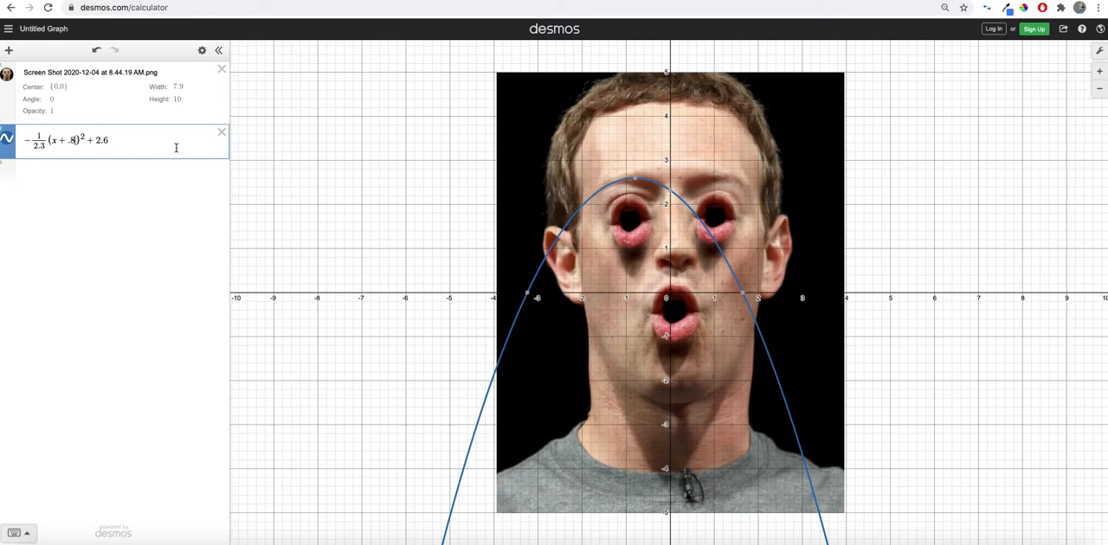
- Write the parabola as a y= equation and restrict its domain to {−1.5<x<−.25}
left_click(28, 145)
type("y=")
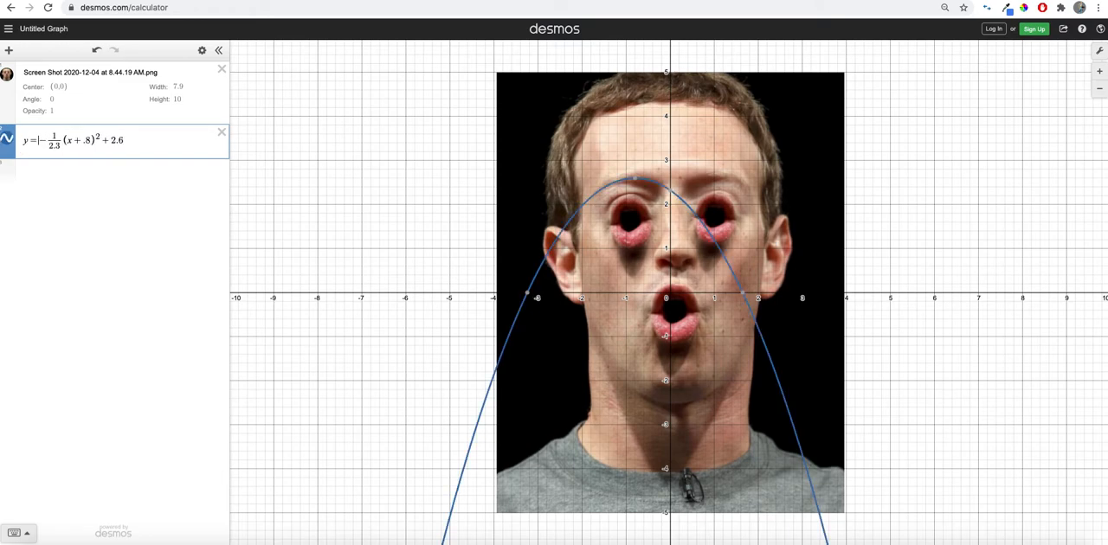
left_click(142, 147)
type("{")
type("-1.5")
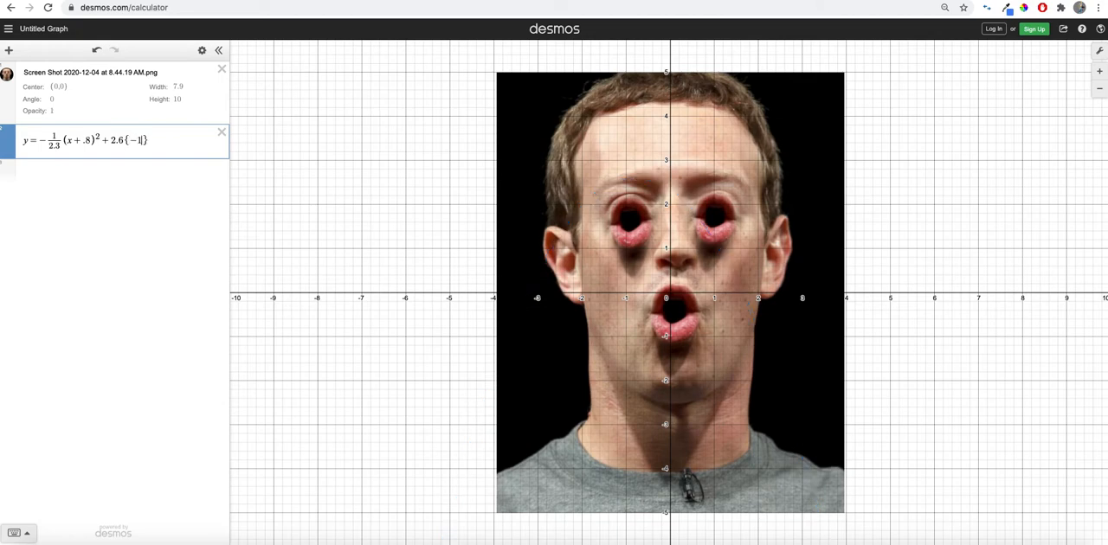
type("<x<")
type("-.25")
- Add the vertical segment x=−.25{2.45<y<2.65} at the inner end of the eyebrow
left_click(59, 175)
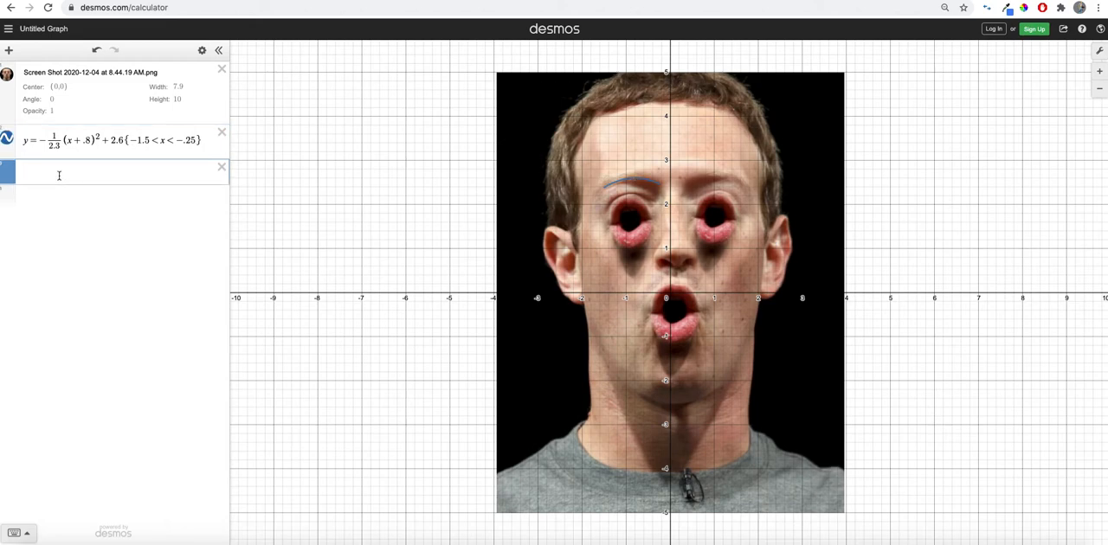
type("x =")
type("-.25")
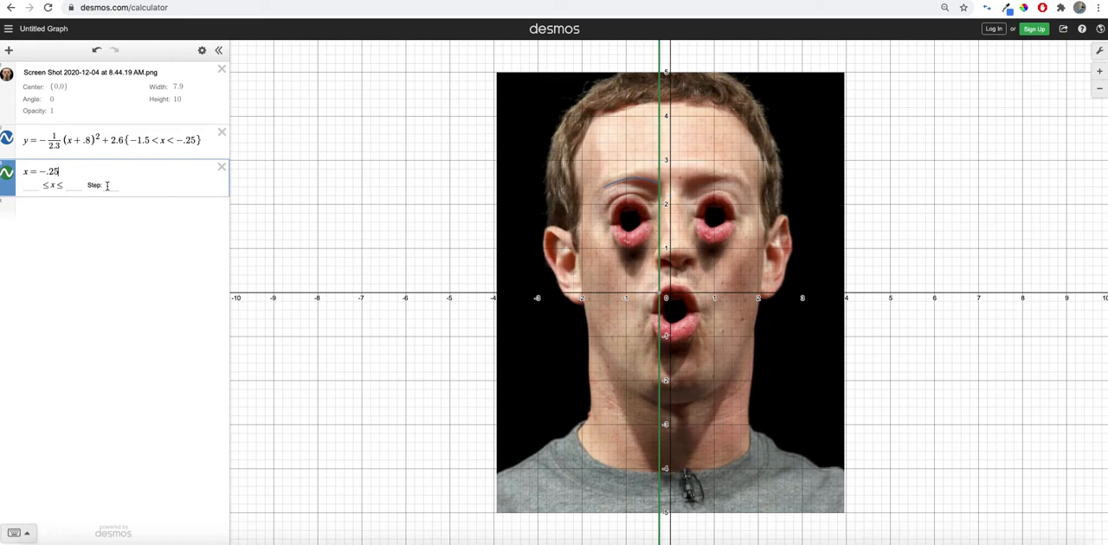
type("{")
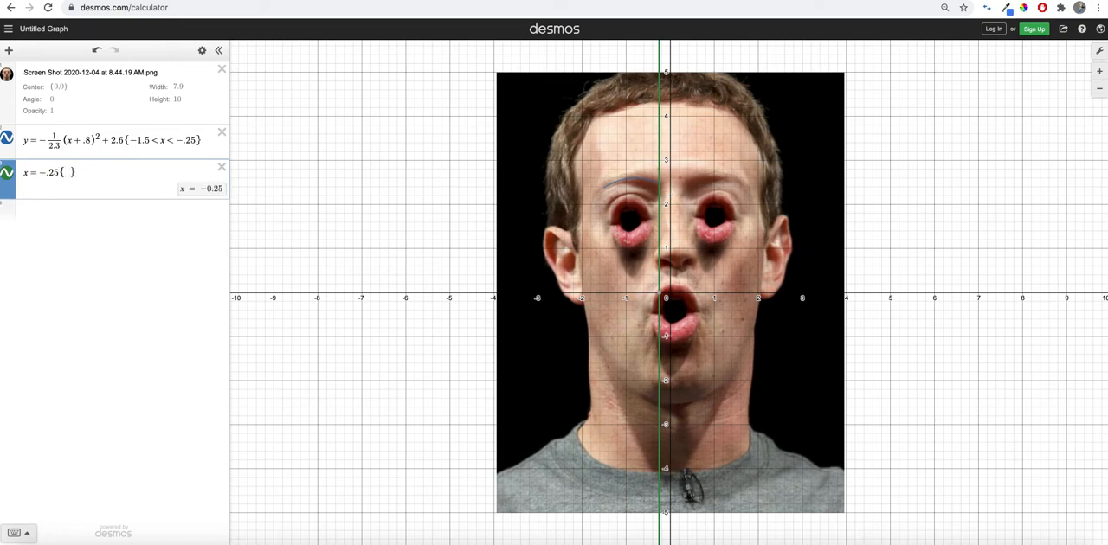
type("2.45 ")
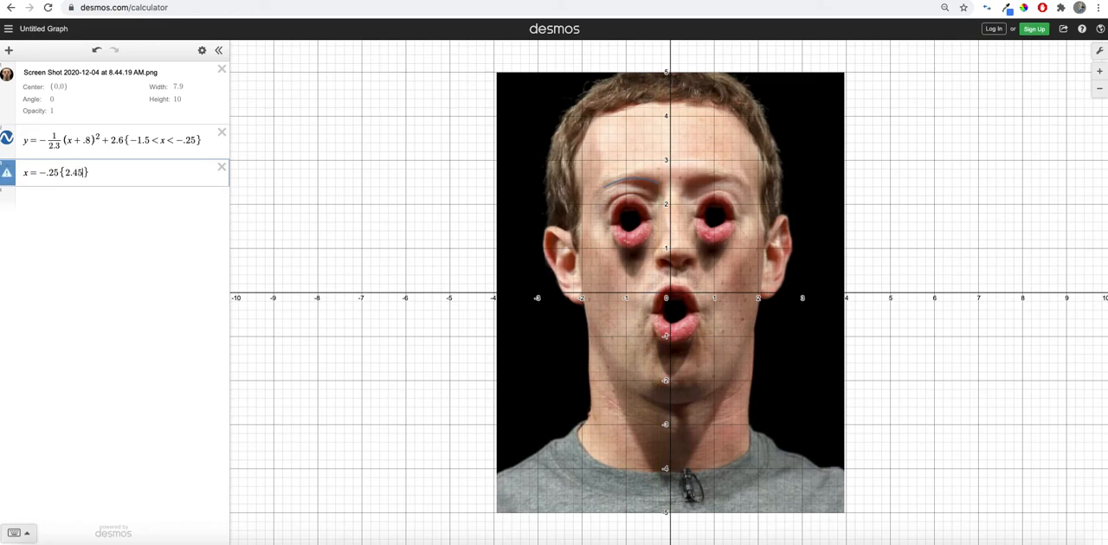
type("< y")
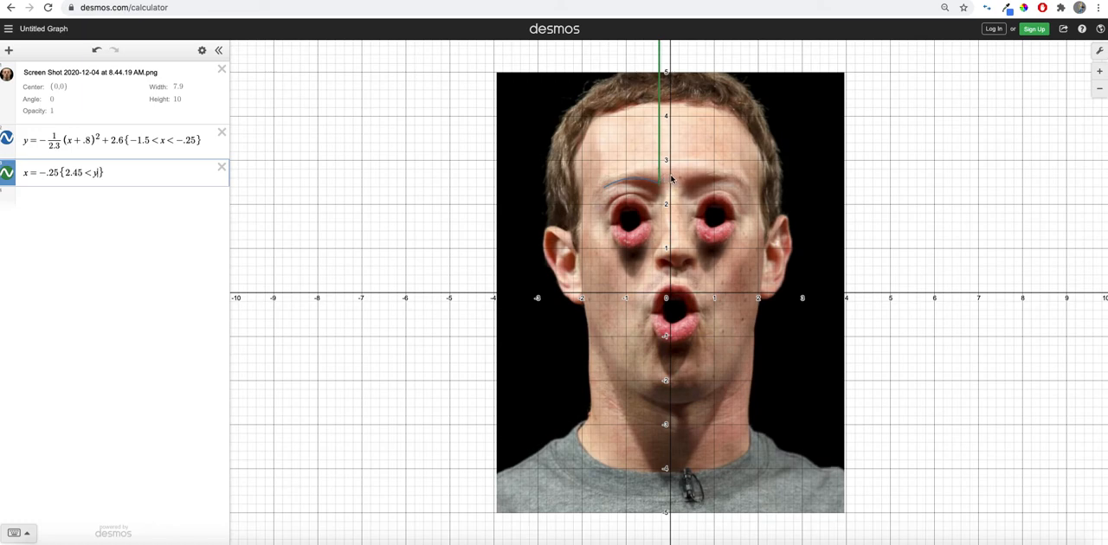
type("2.65")
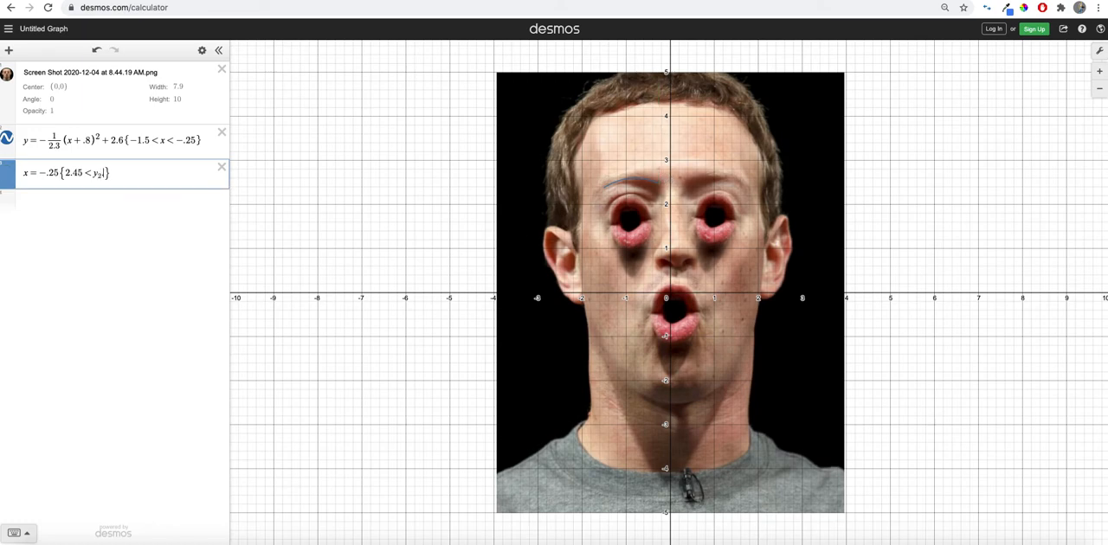
key("BackSpace")
key("BackSpace")
key("BackSpace")
key("BackSpace")
type("< ")
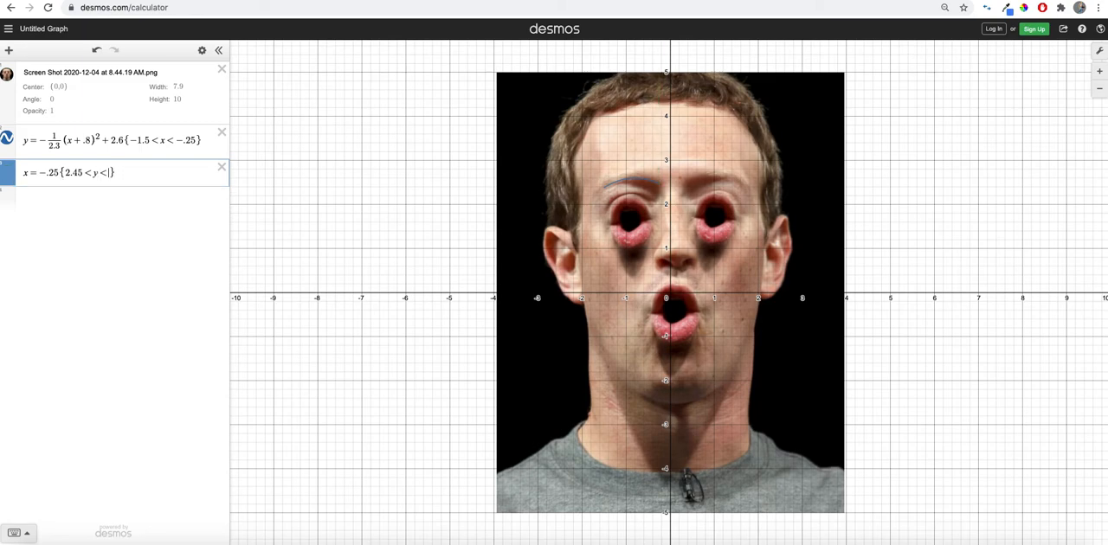
type("2.65")
- Duplicate the restricted eyebrow parabola into a new expression below the vertical segment
left_click_drag(204, 144, 21, 146)
key("super+c")
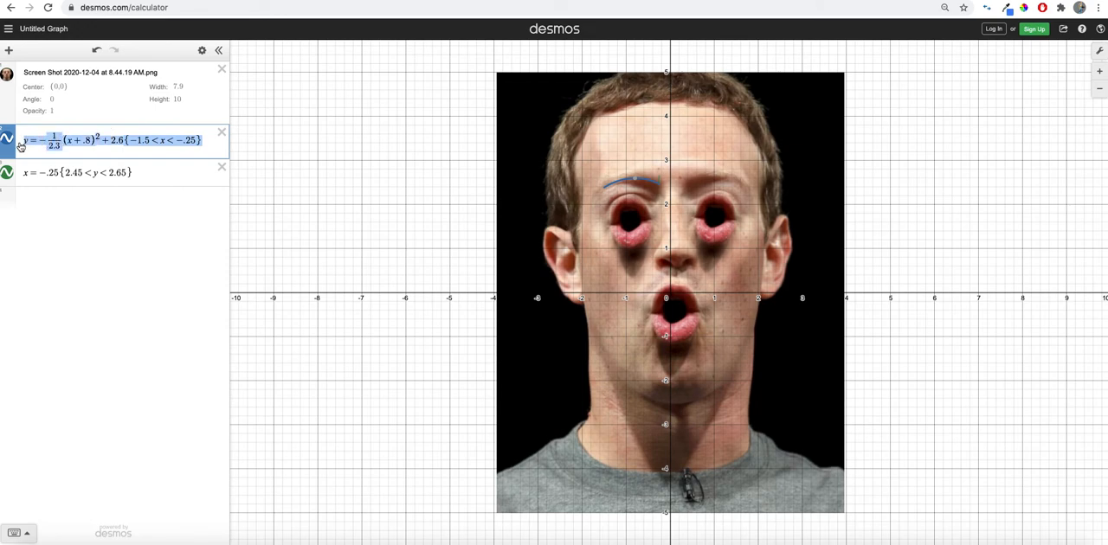
left_click(42, 198)
key("super+v")
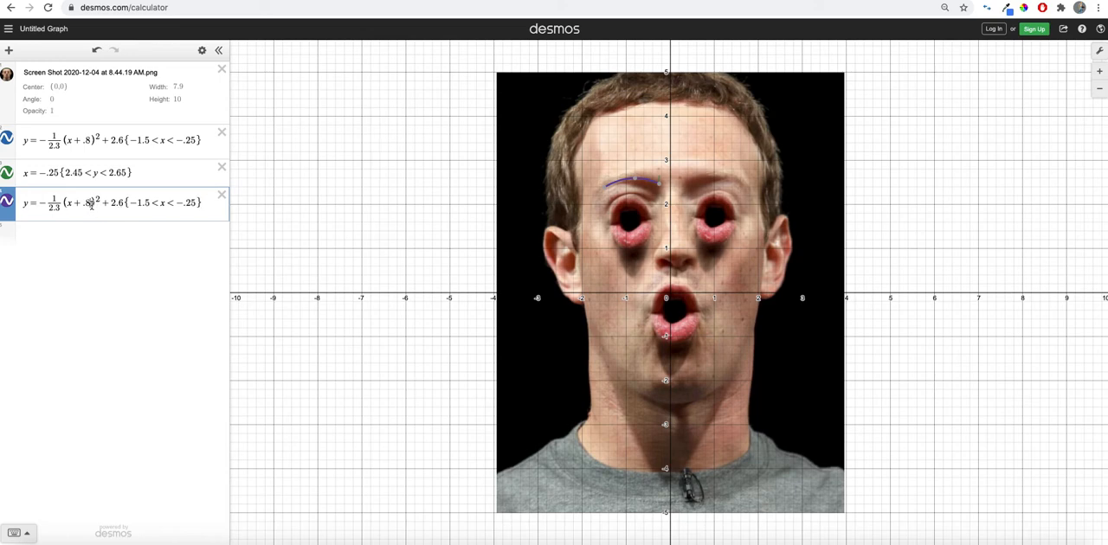
- Adjust the copied parabola to form the eyebrow's upper edge, with horizontal shift .7 and vertical shift 2.7
key("BackSpace")
type("6")
key("Right")
key("Right")
key("Right")
key("Right")
key("Right")
key("Right")
key("BackSpace")
key("BackSpace")
key("BackSpace")
key("BackSpace")
type("3")
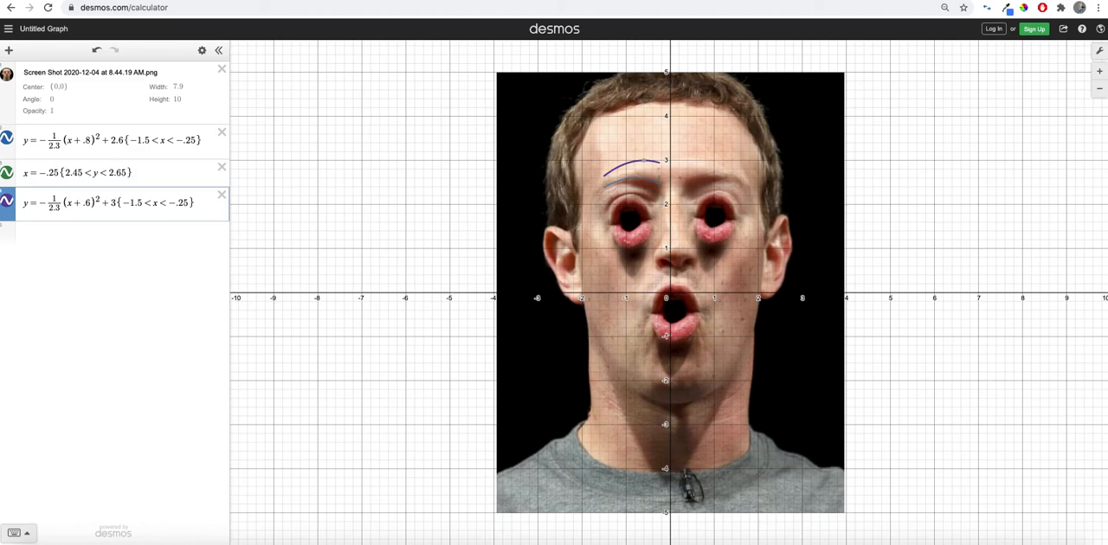
key("BackSpace")
type("2.9")
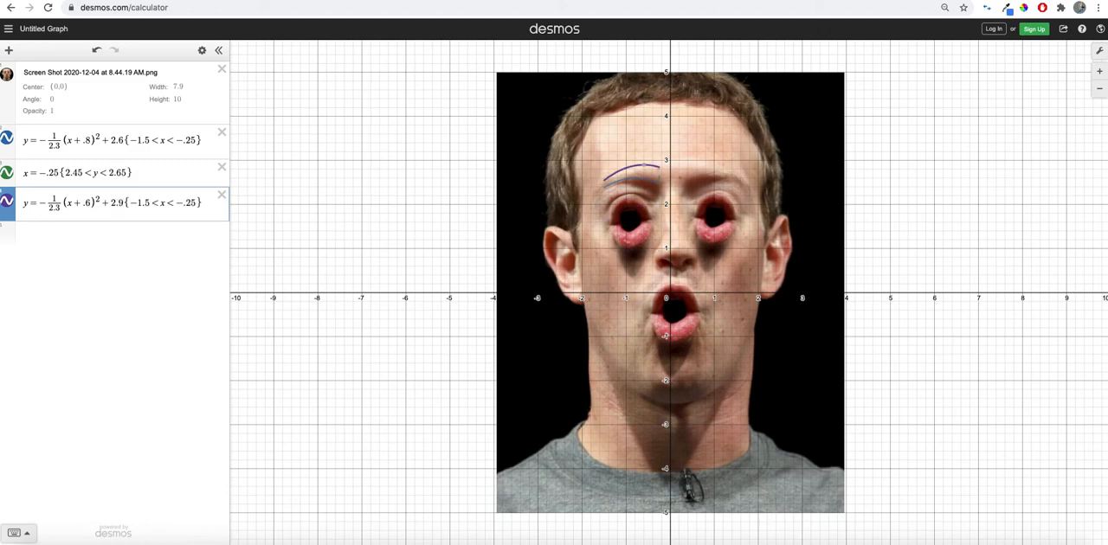
key("BackSpace")
type("8")
key("BackSpace")
type("7")
key("Left")
key("Left")
key("Left")
key("Left")
key("Left")
key("Left")
key("Left")
key("Left")
key("BackSpace")
type("7")
- With the photo temporarily hidden, tighten the vertical segment's restriction to {2.47<y<2.6} so it meets both curves
left_click(8, 76)
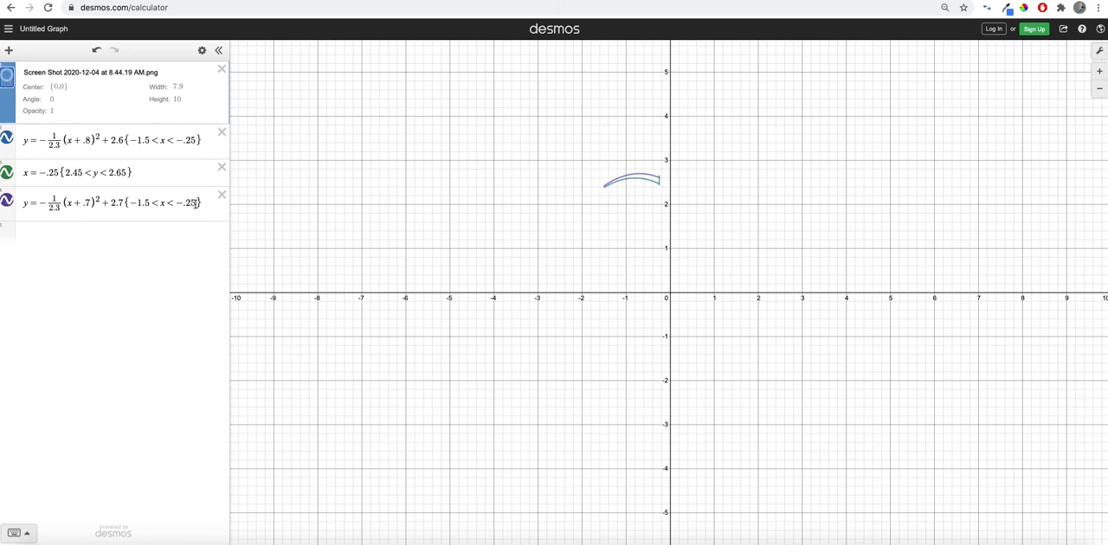
left_click(128, 173)
key("BackSpace")
key("Down")
key("Left")
key("Left")
key("Up")
key("Left")
key("Left")
key("Left")
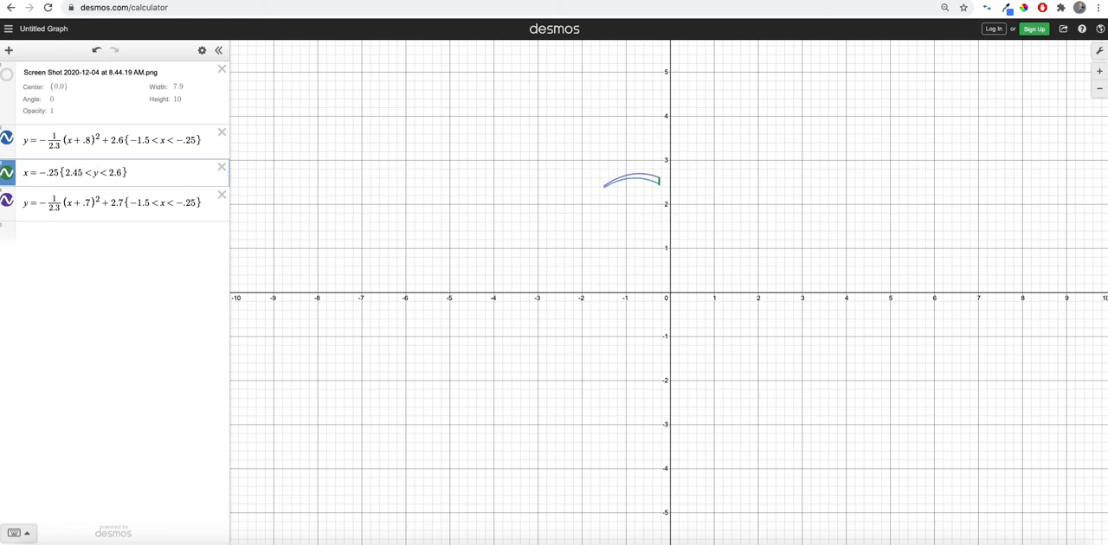
key("BackSpace")
type("7")
left_click(10, 78)
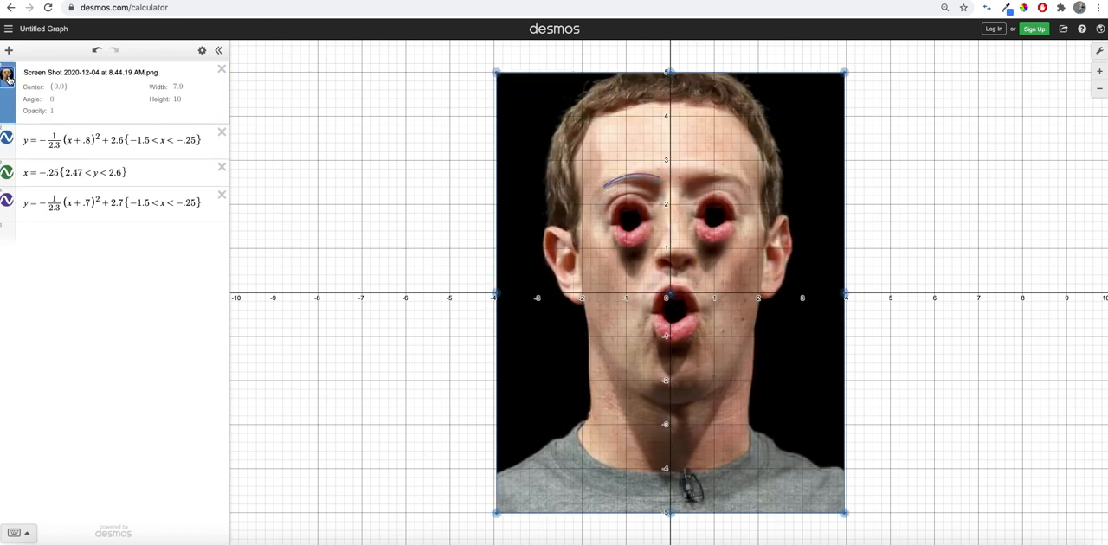